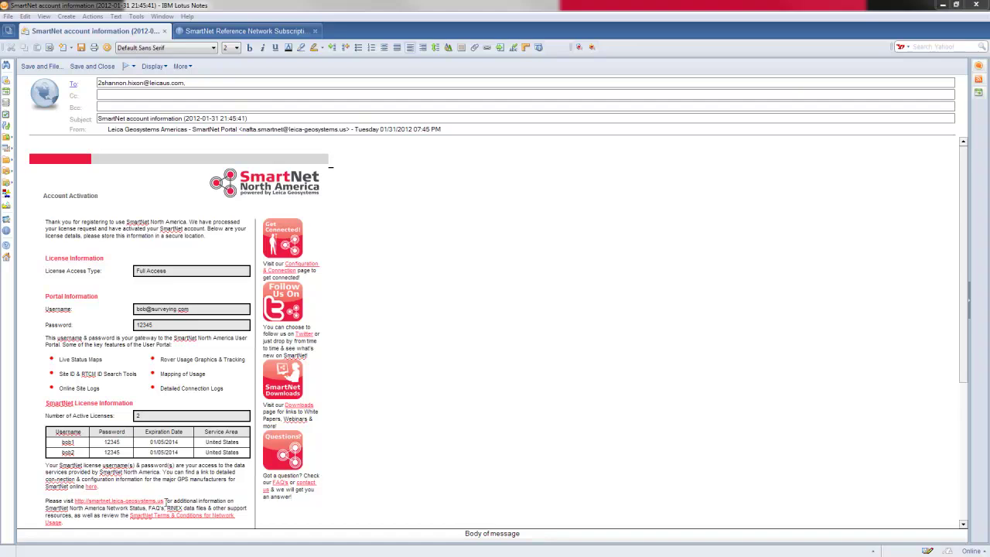
View the SmartNet Reference Network Subscription message
left_click(232, 32)
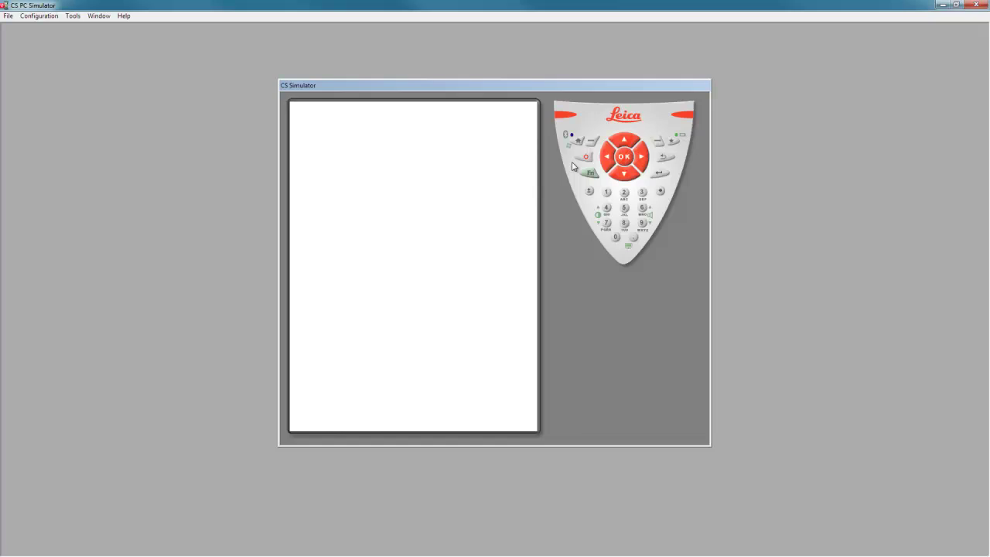
Power on the simulated controller and start the RTK rover wizard in the instrument's GPS settings
left_click(586, 158)
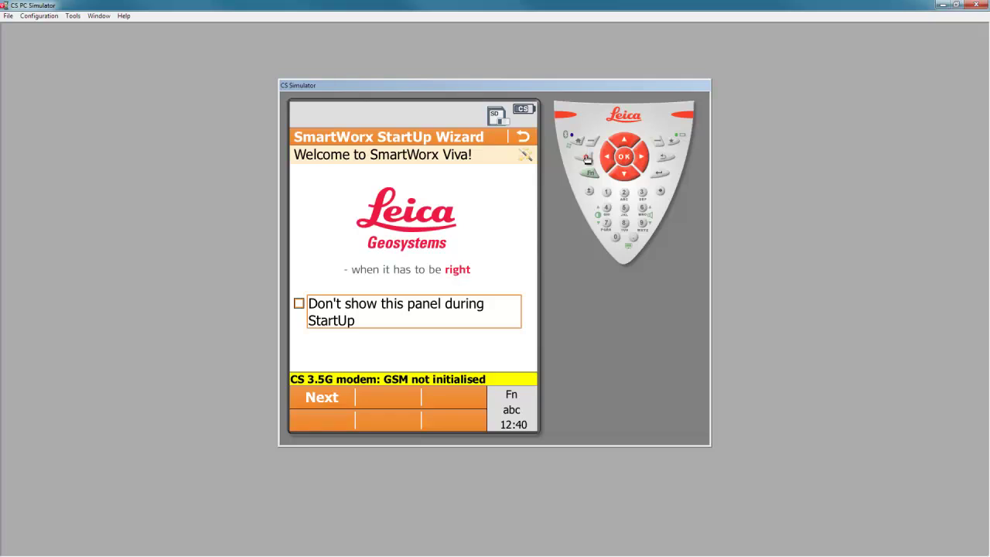
left_click(524, 137)
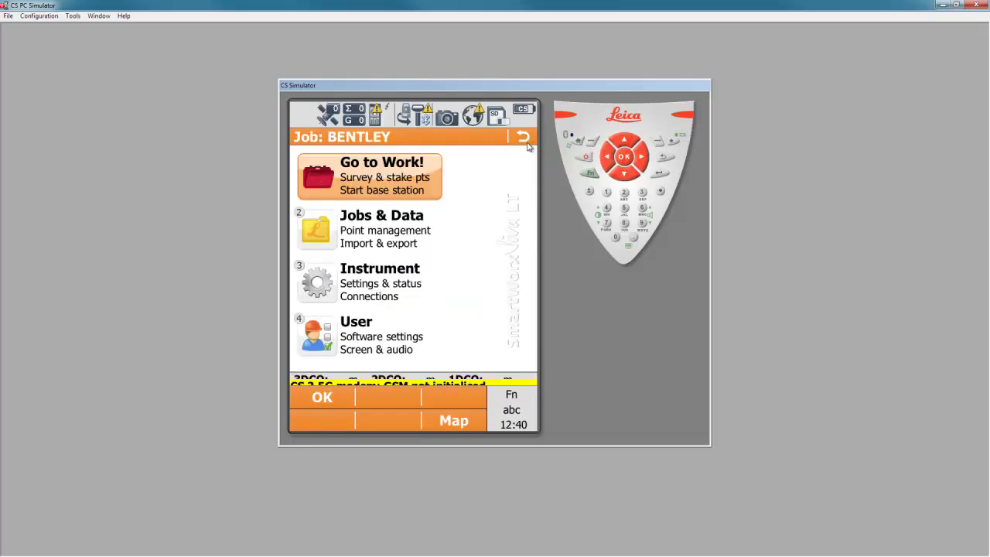
left_click(317, 284)
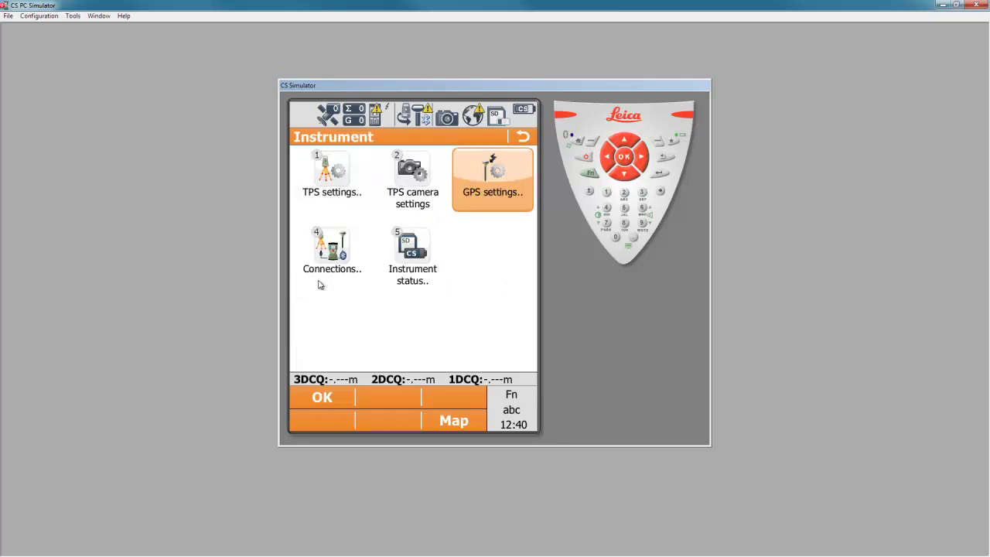
left_click(494, 177)
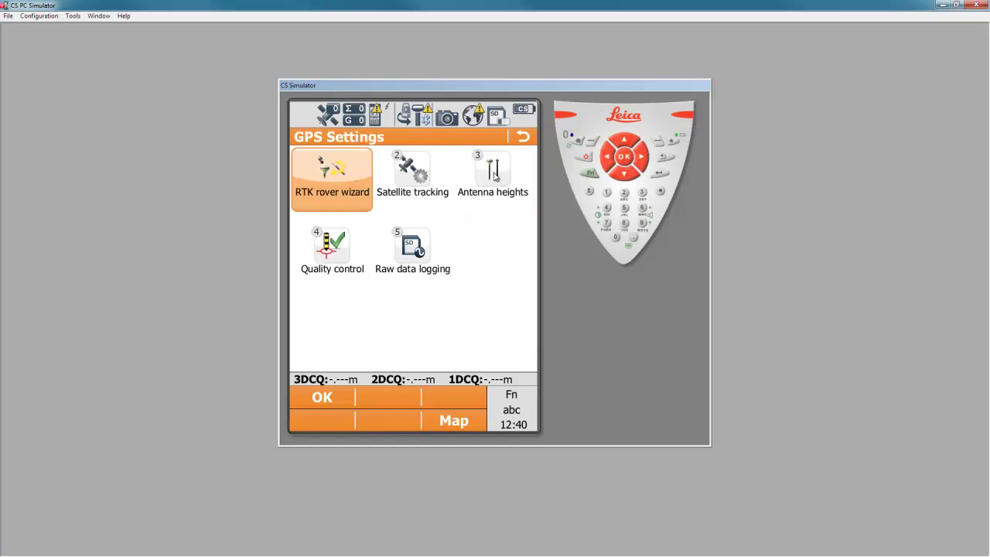
left_click(333, 178)
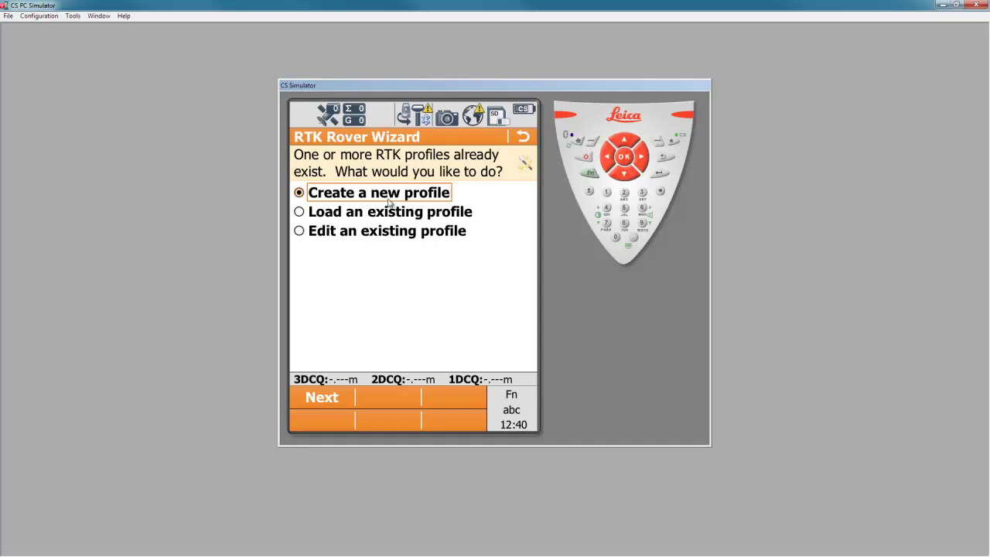
Create a new RTK profile named "3.5 ntrip" with no description
left_click(322, 398)
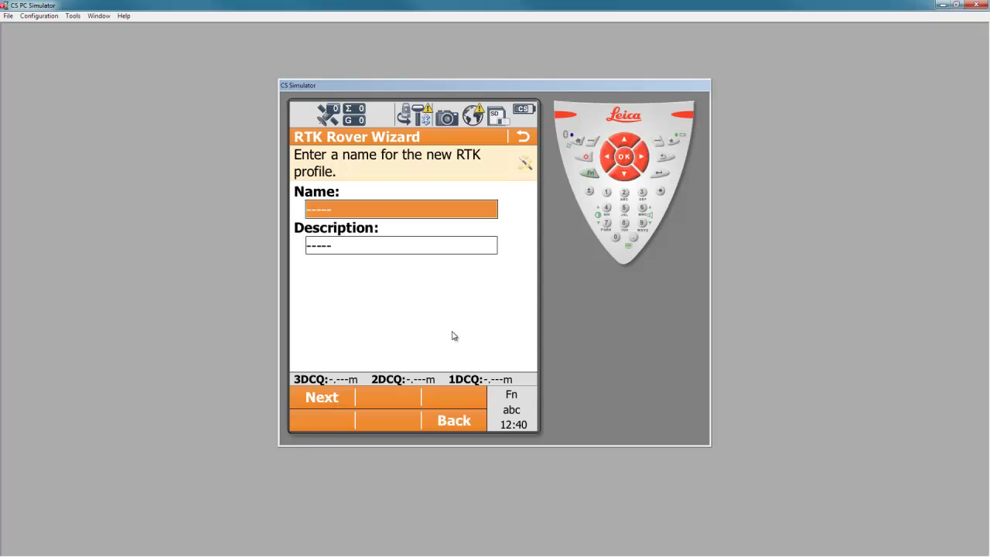
type("3.")
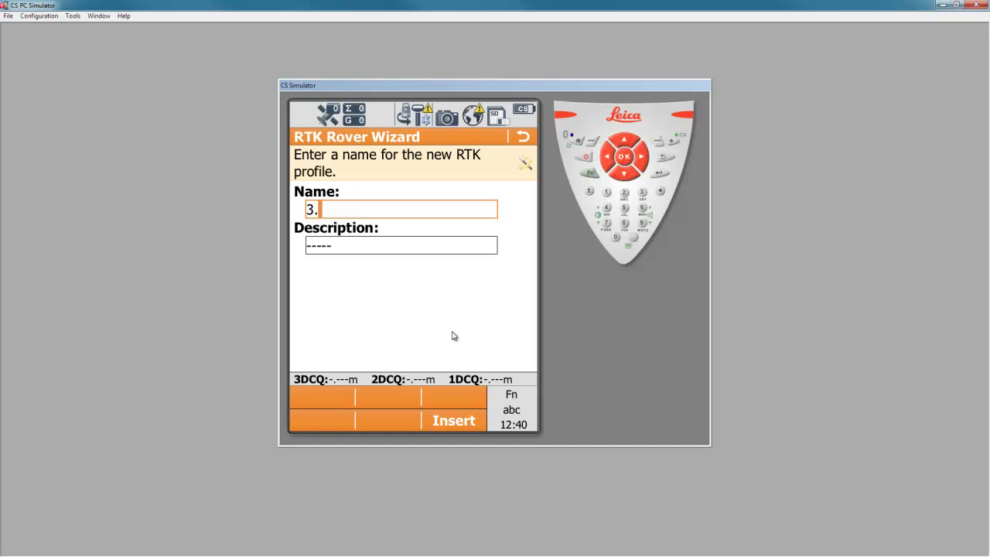
type("5 ntrip")
key("Return")
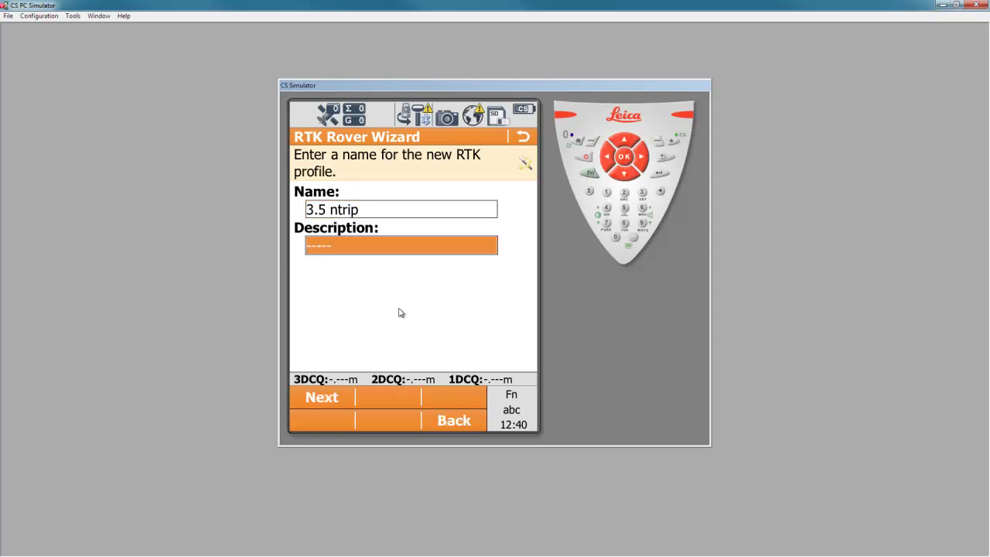
left_click(331, 399)
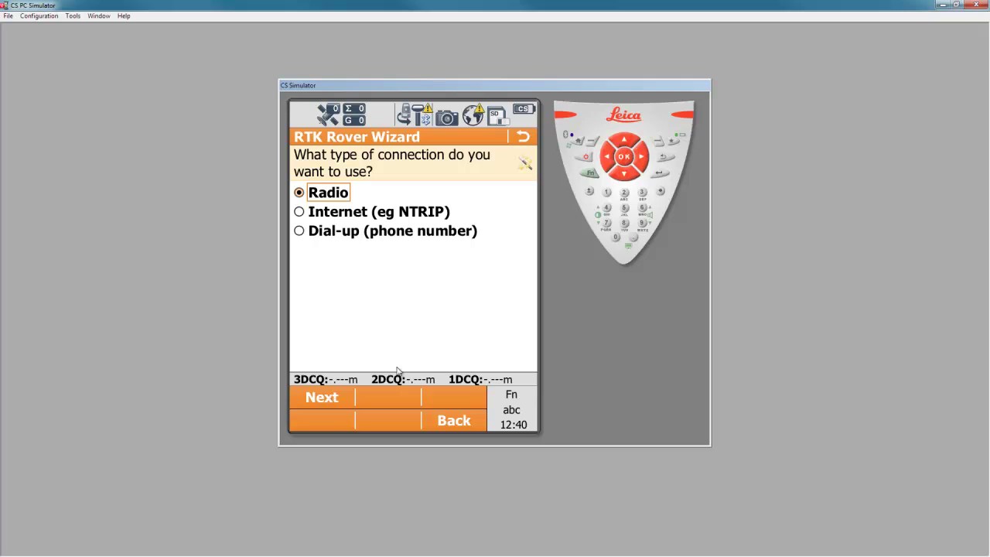
Set the profile's connection to Internet (eg NTRIP) through the internal 3.5G modem, leaving the SIM card's PIN and PUK codes blank
left_click(300, 212)
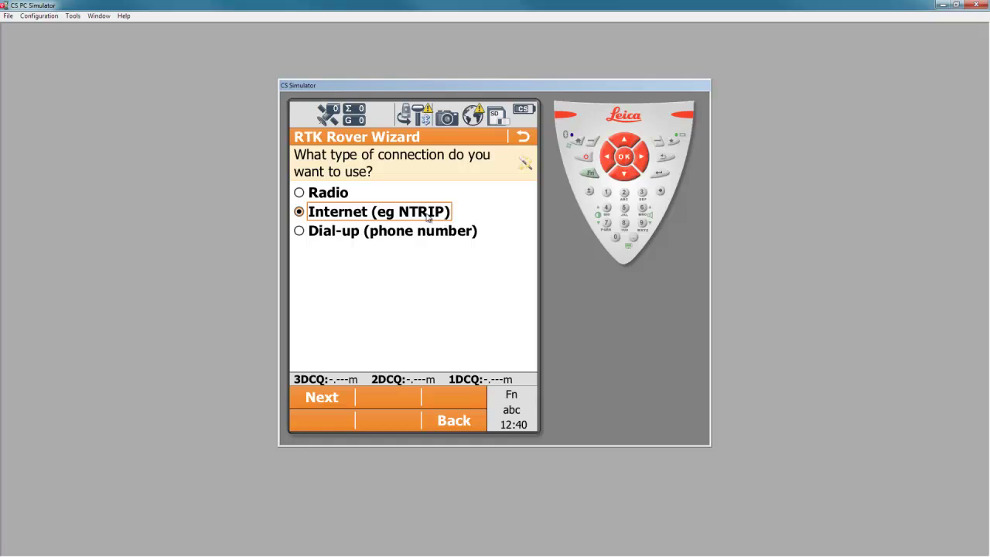
left_click(322, 397)
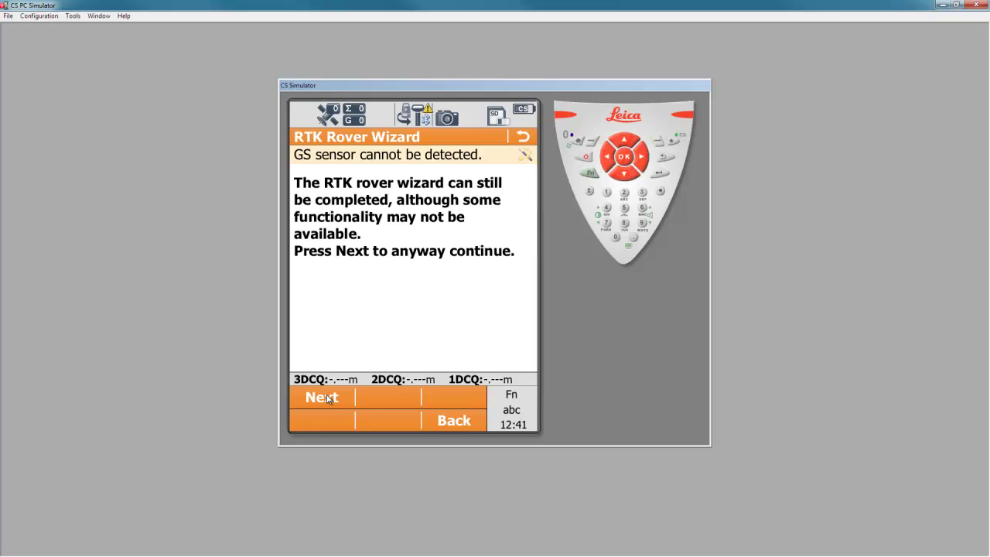
left_click(328, 398)
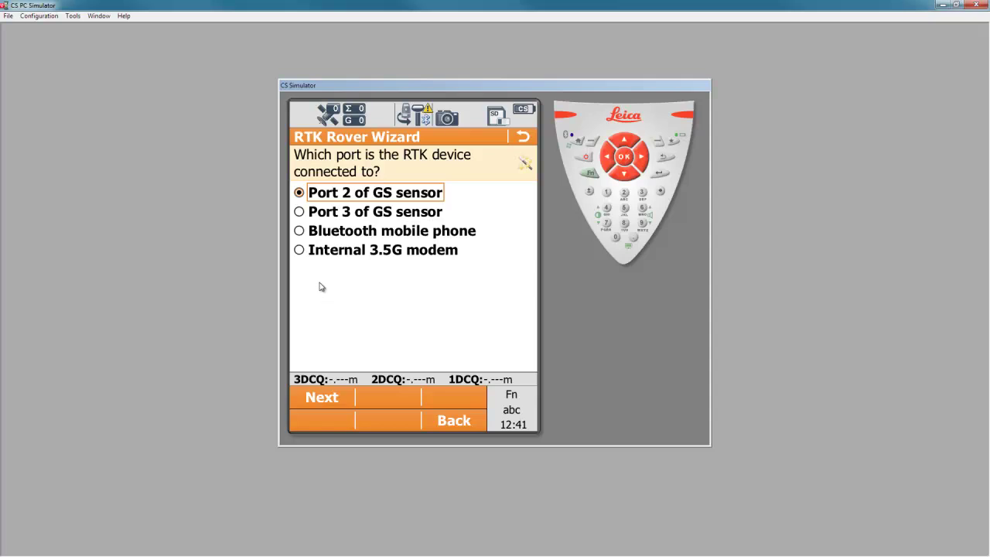
left_click(300, 252)
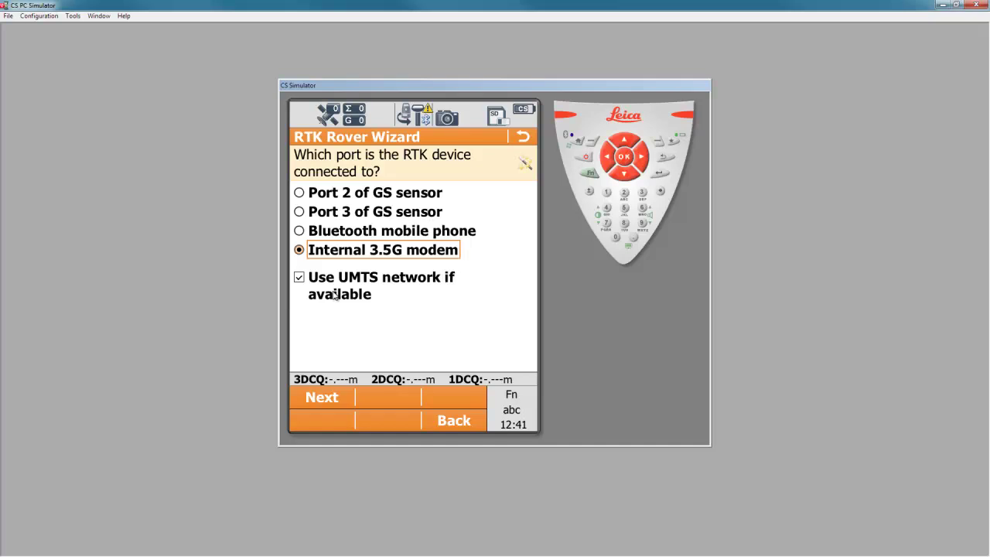
left_click(336, 399)
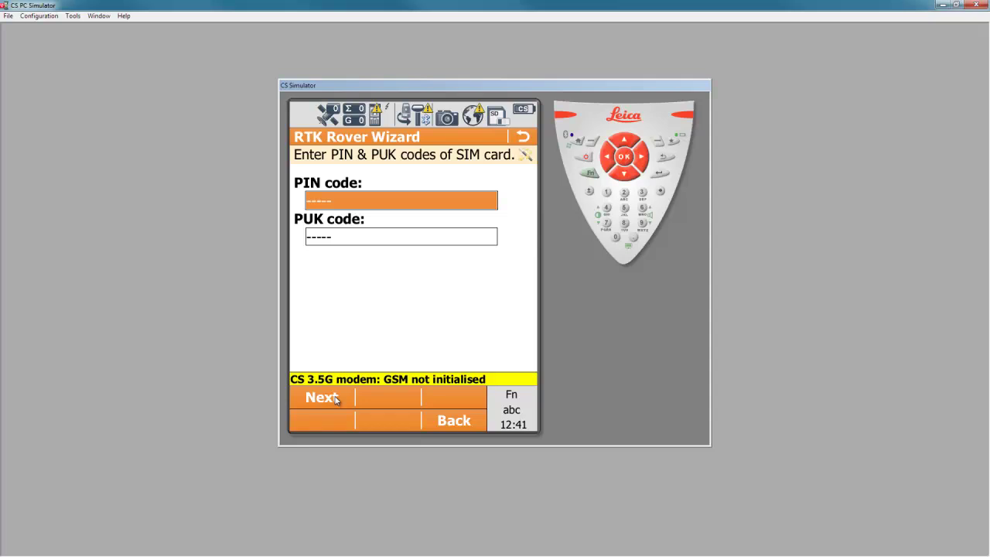
left_click(322, 397)
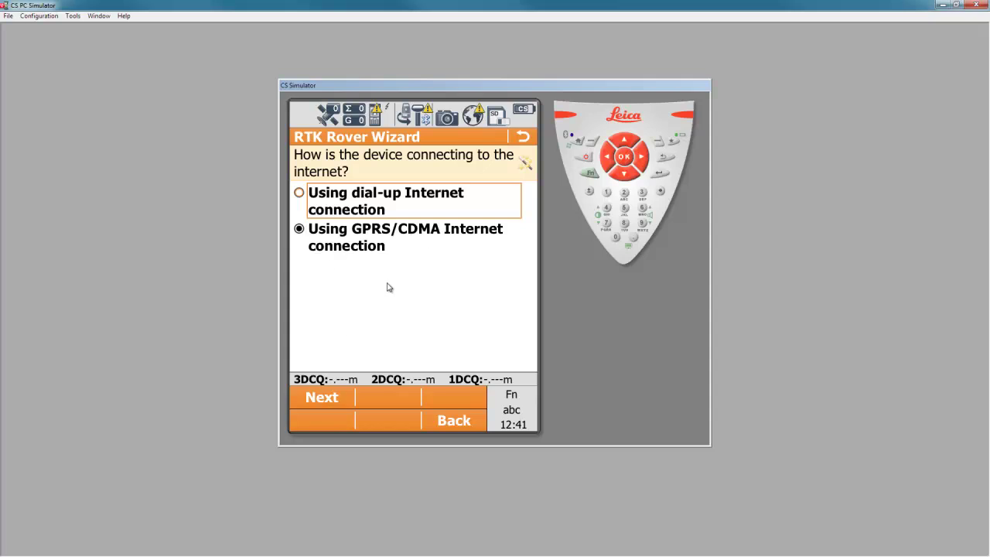
Accept the GPRS/CDMA Internet connection with APN ISP.CINGULAR, using neither a static IP address nor a user ID and password
left_click(322, 396)
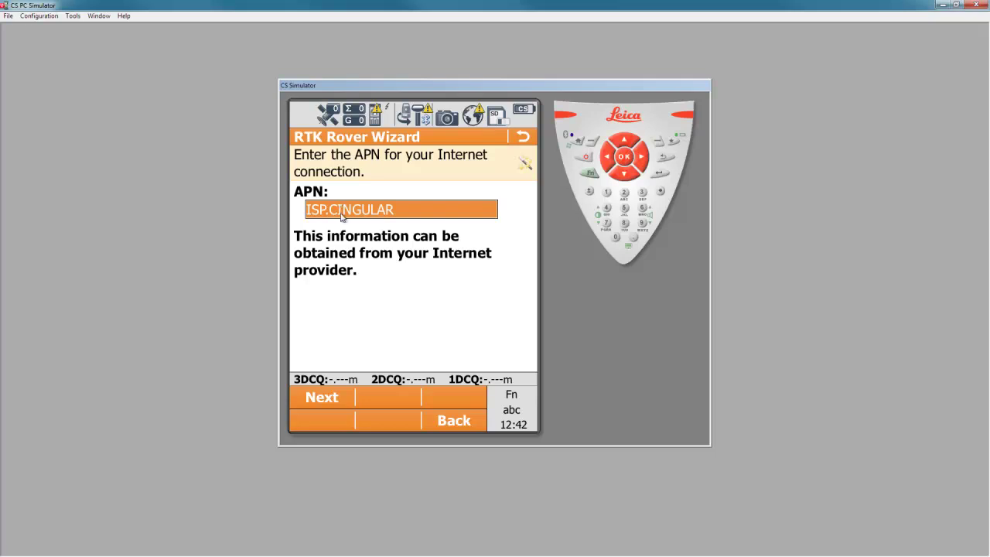
left_click(316, 399)
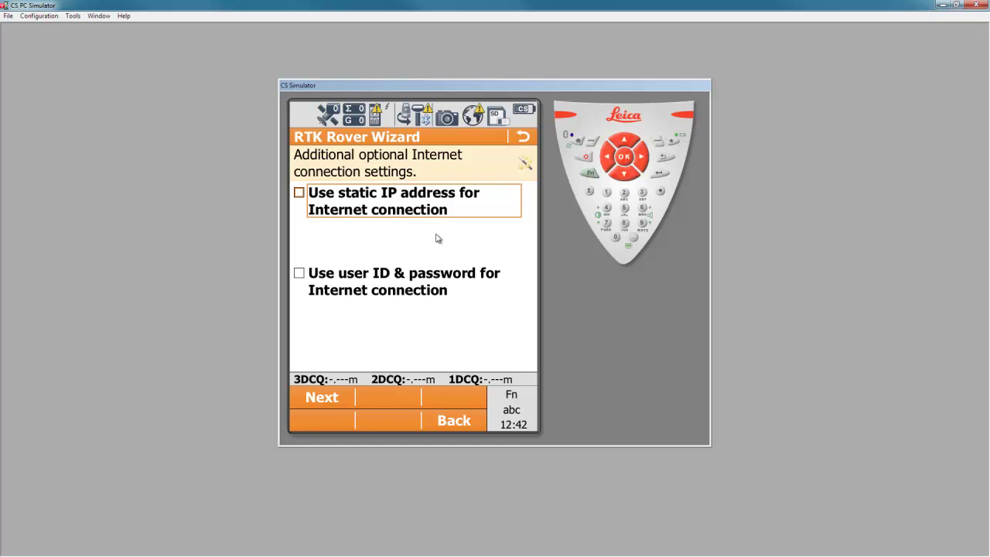
left_click(323, 398)
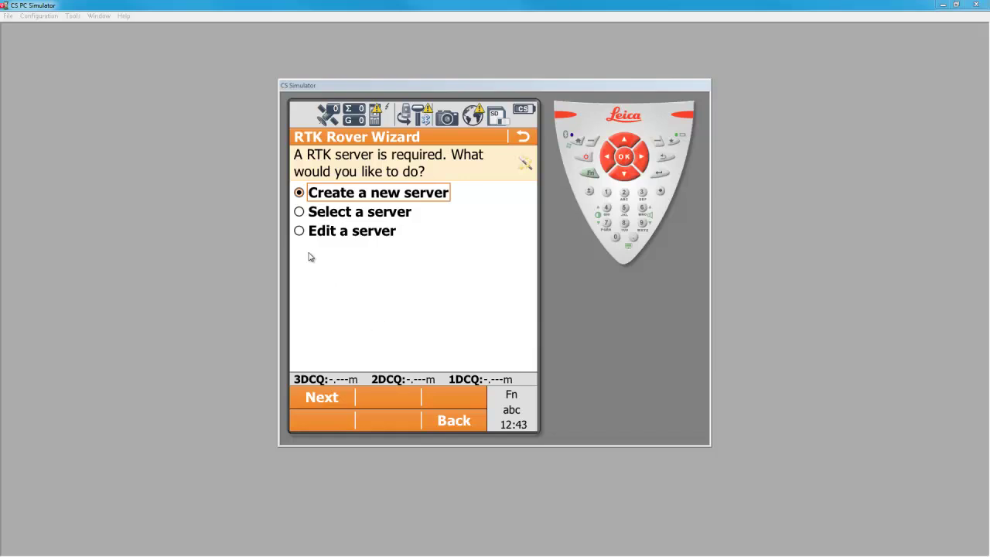
Choose to edit an existing RTK server and open the details of CO SMARTNET
left_click(299, 231)
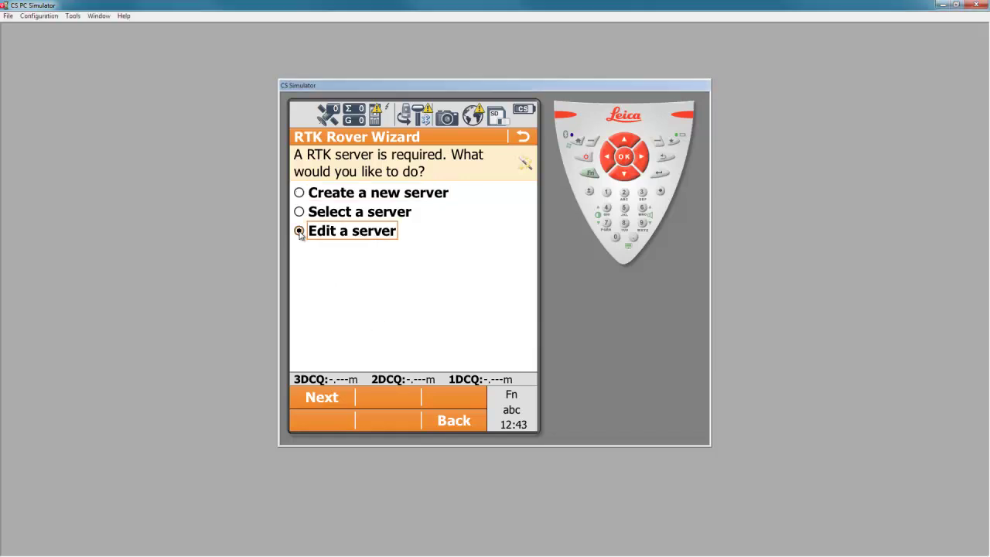
left_click(335, 398)
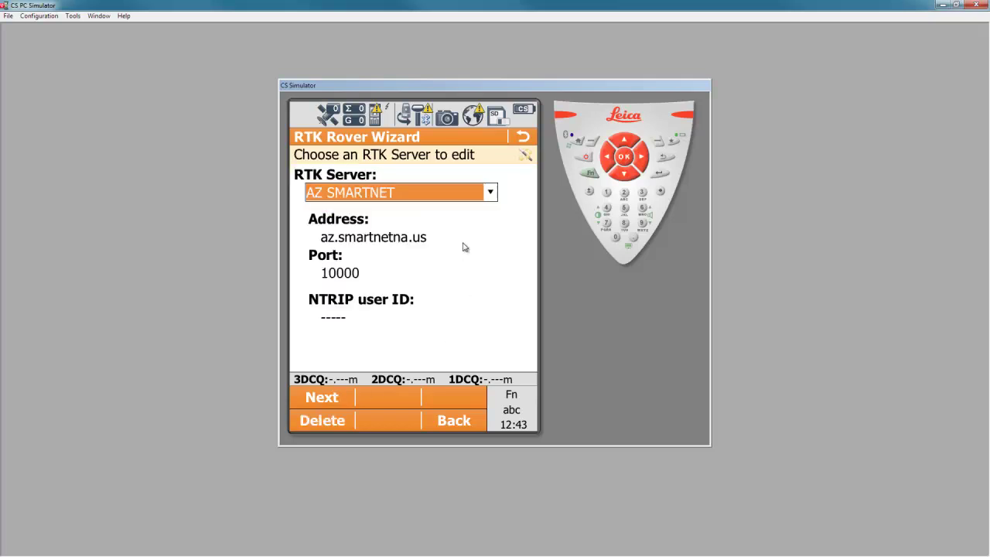
left_click(491, 199)
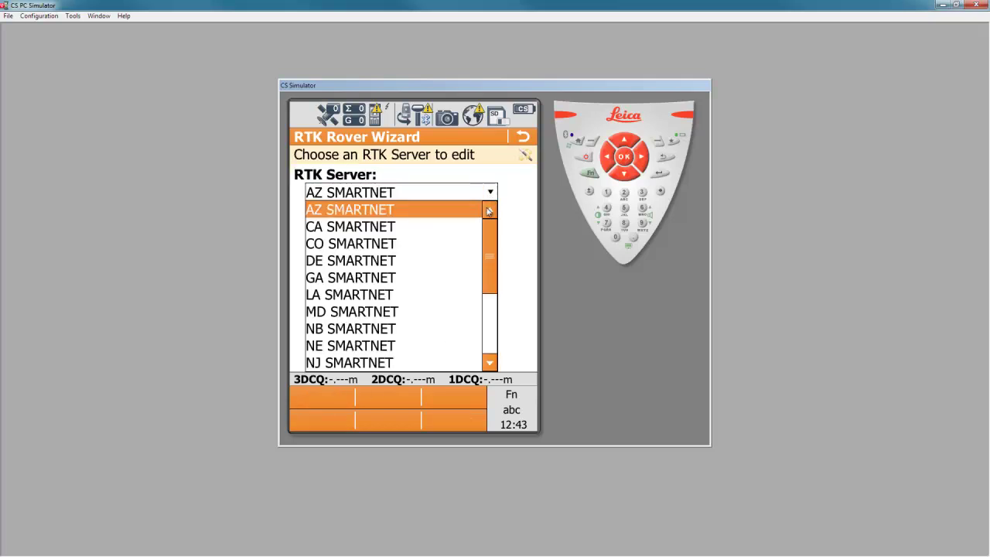
left_click(371, 244)
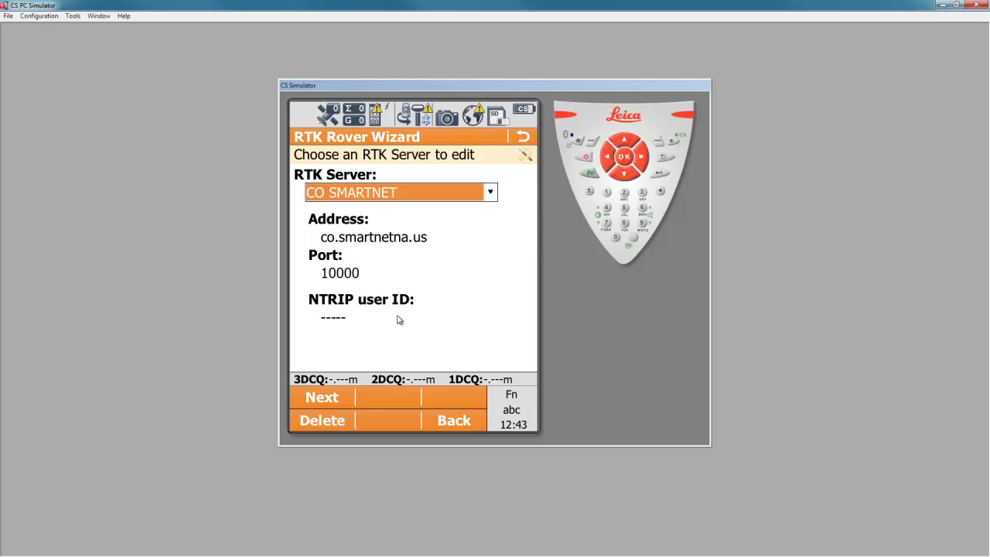
left_click(322, 397)
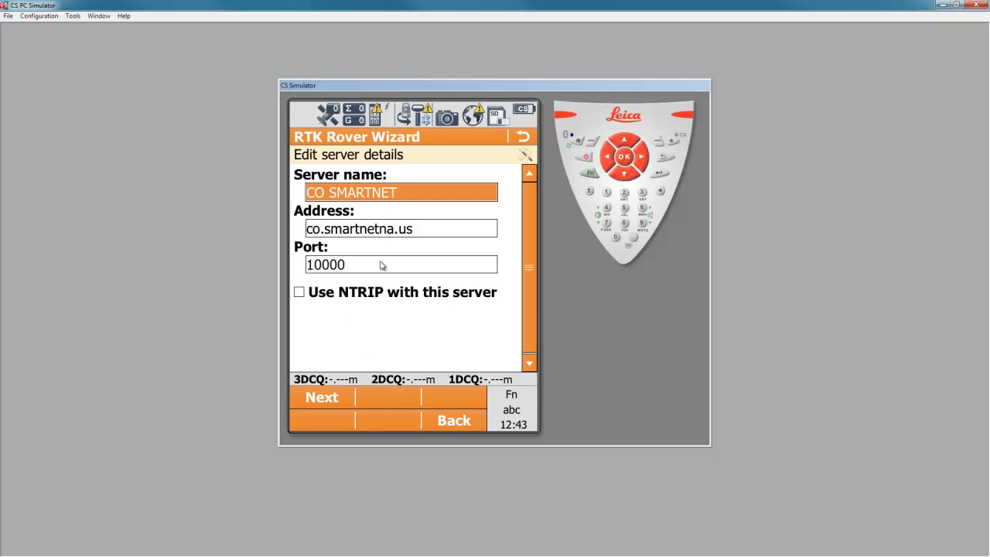
Enable NTRIP for the CO SMARTNET server and enter the NTRIP user ID and NTRIP password
left_click(300, 293)
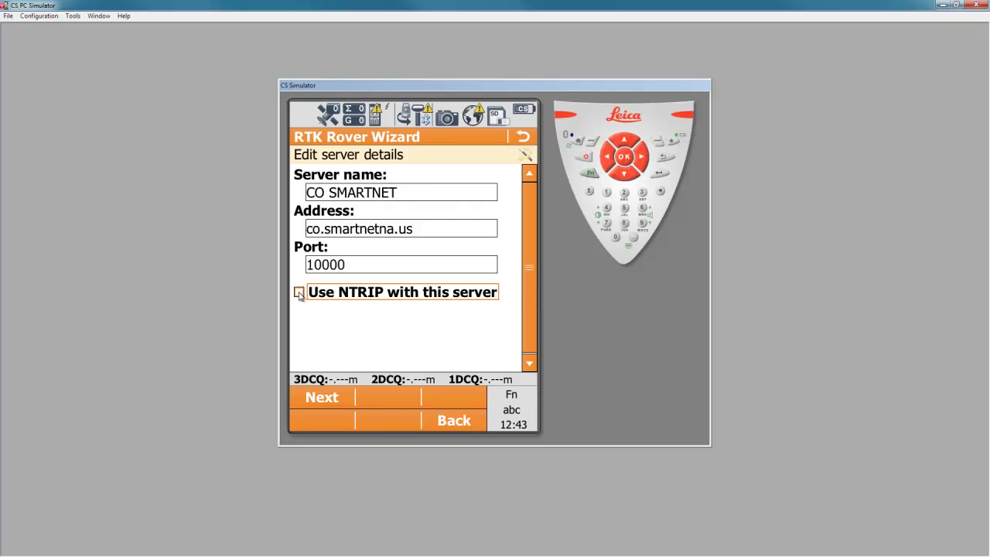
left_click(399, 328)
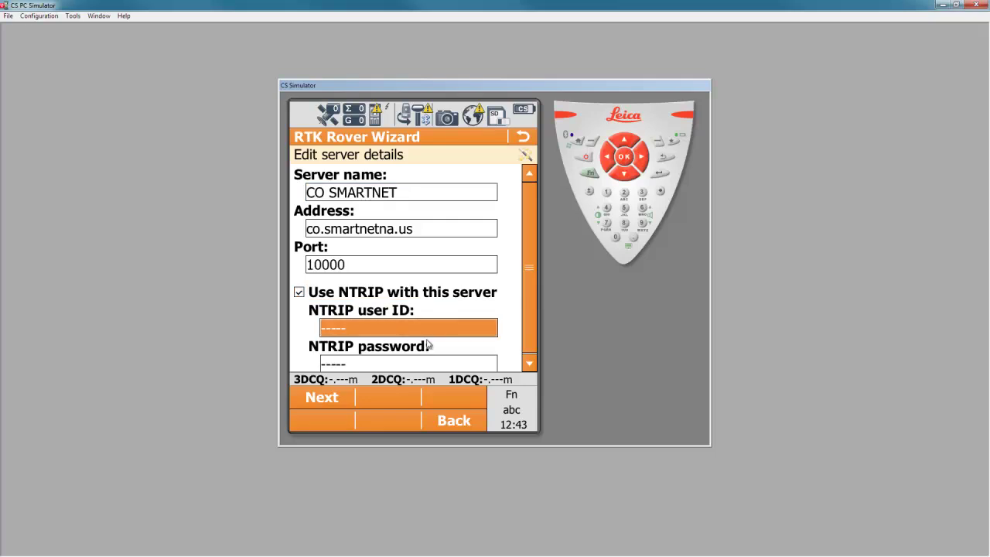
type("b")
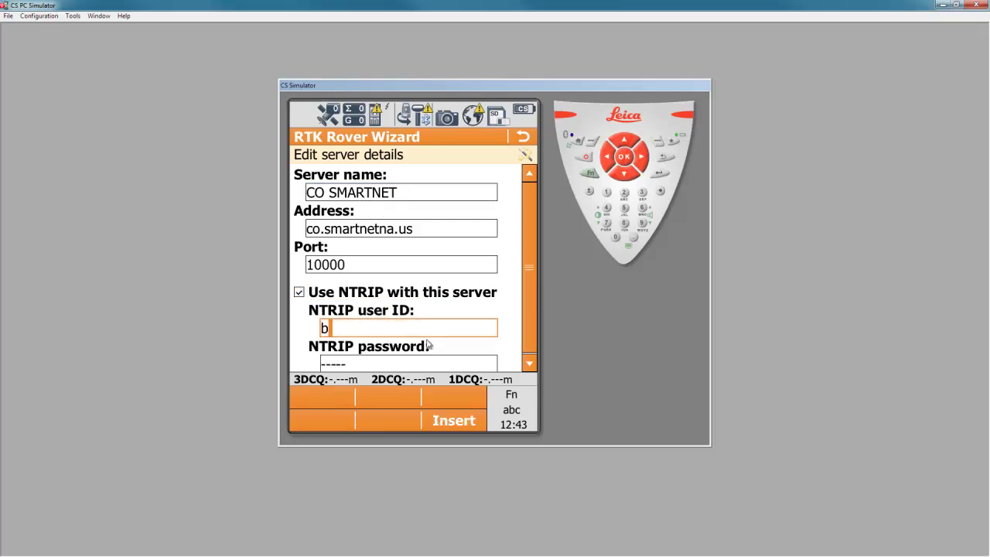
type("ob1")
left_click(420, 365)
type("****")
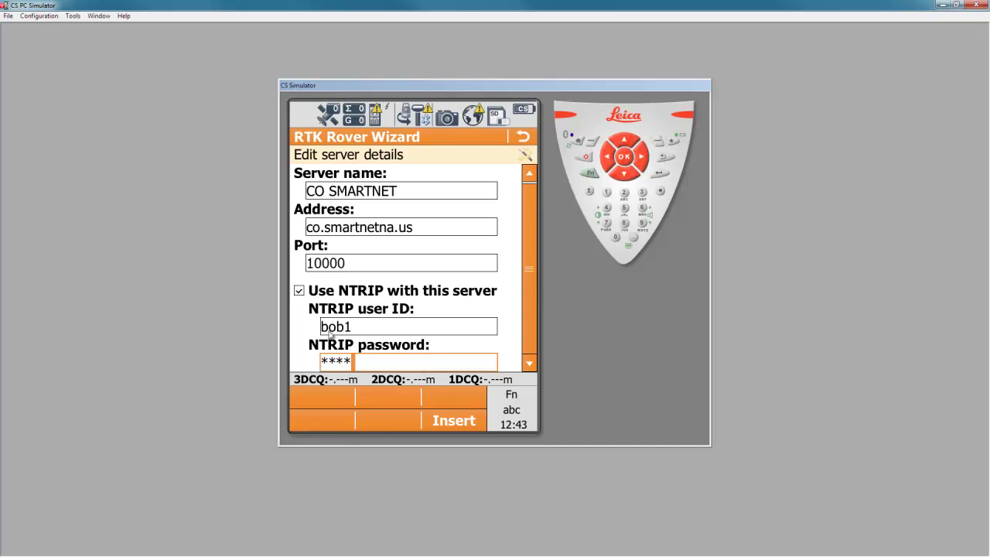
left_click(515, 360)
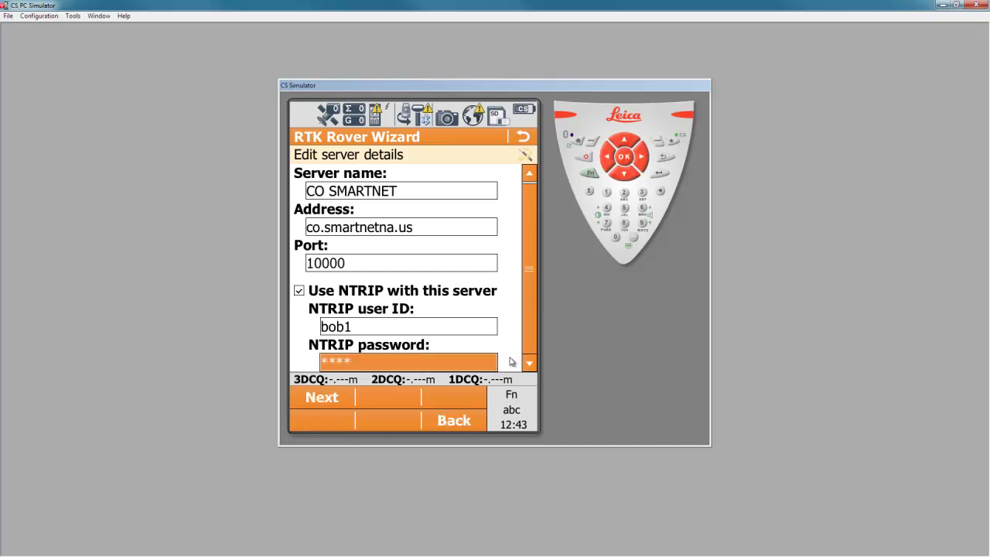
left_click(331, 396)
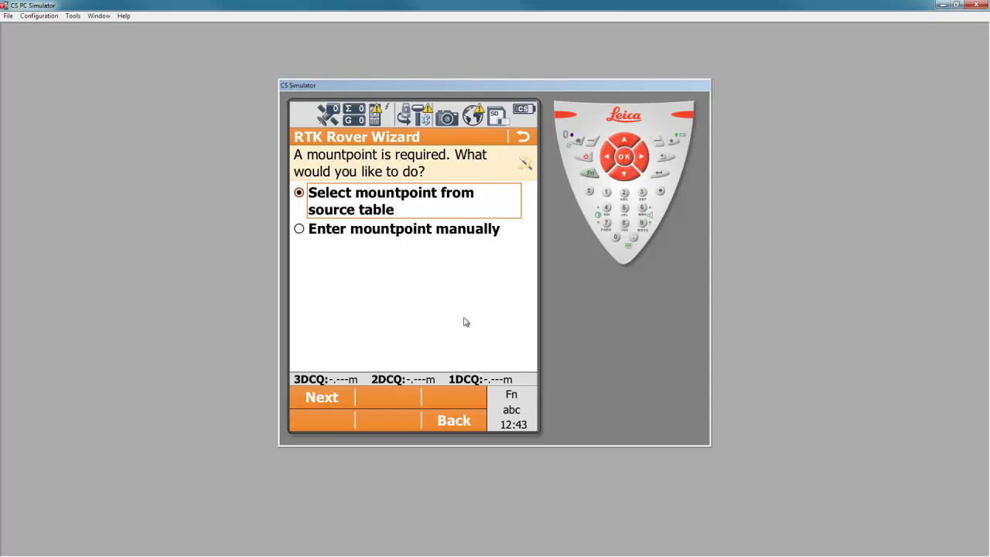
Select the RTCM3_MAX mountpoint from the source table
left_click(320, 397)
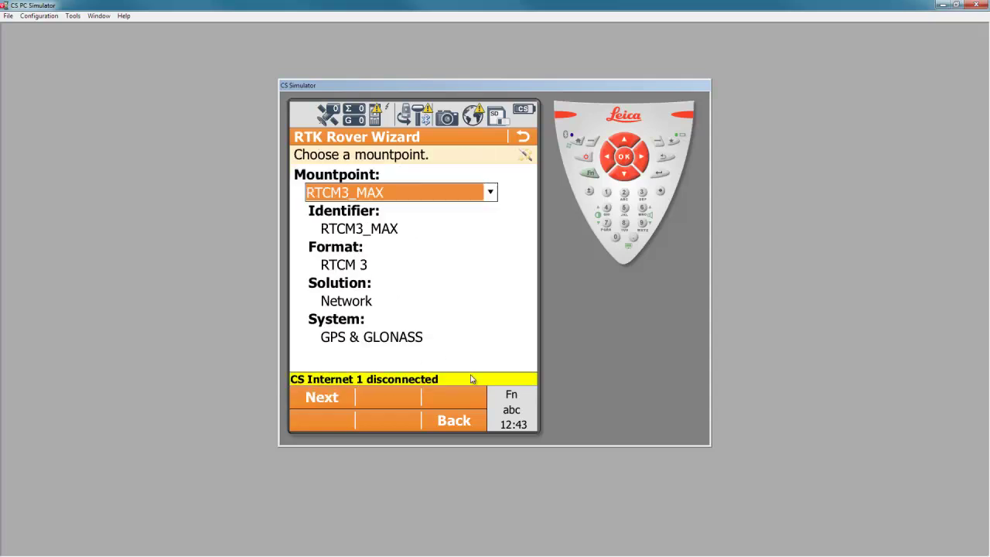
left_click(488, 193)
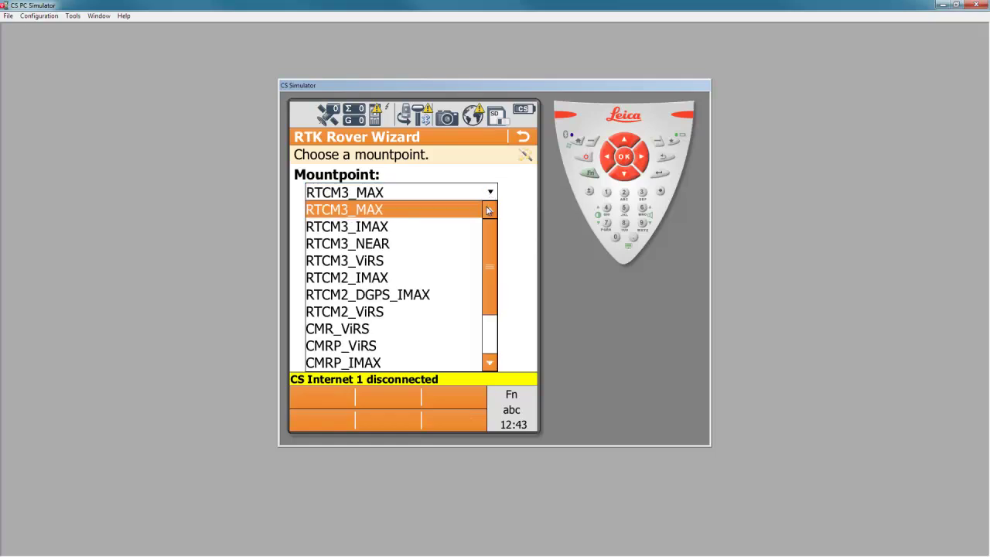
left_click(379, 211)
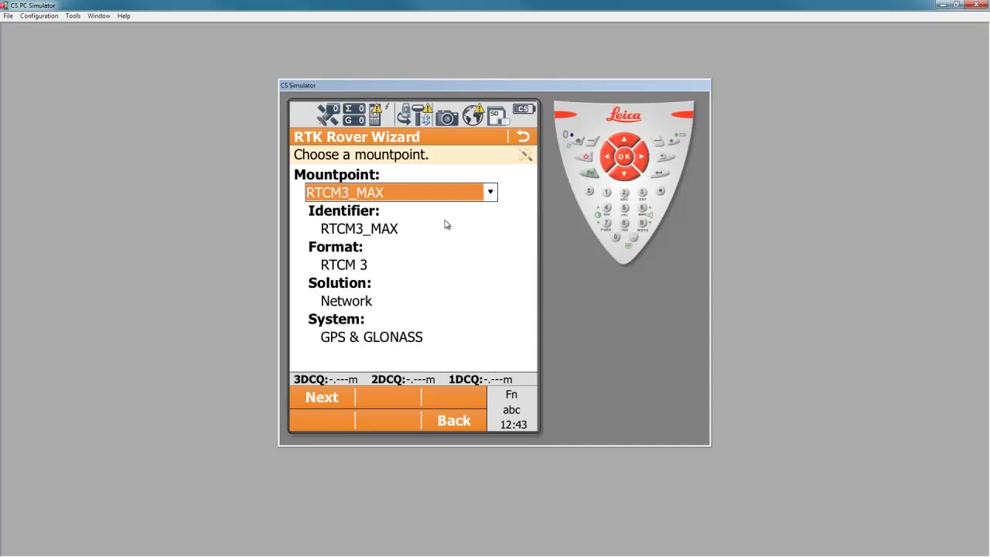
left_click(334, 400)
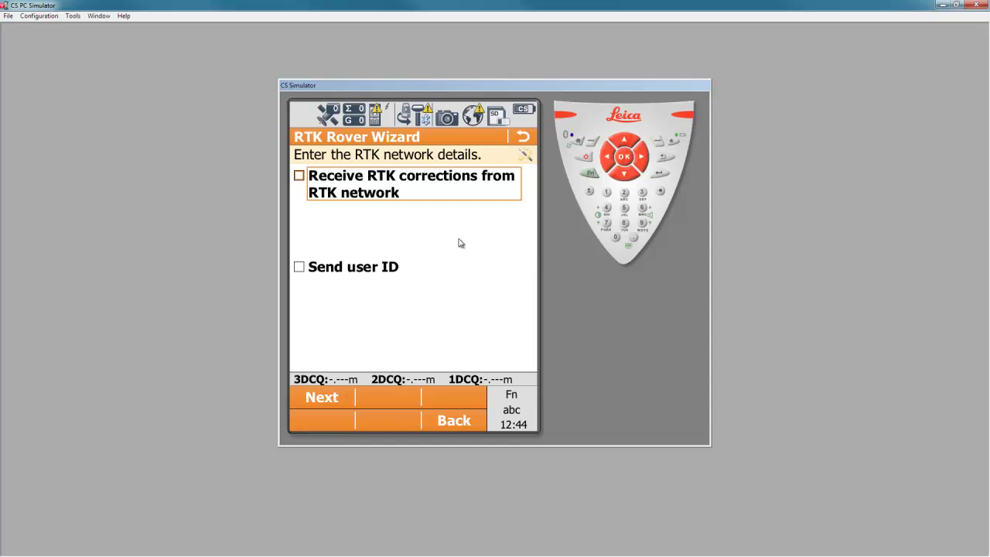
Enable receiving RTK corrections from an RTK network, set the network type to MAX, and turn on sending the GGA message
left_click(298, 177)
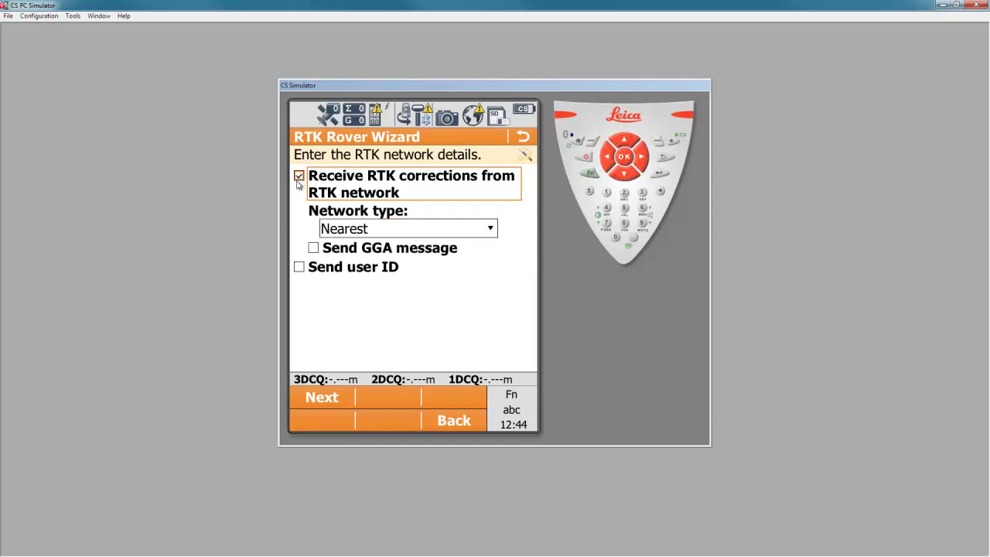
left_click(492, 231)
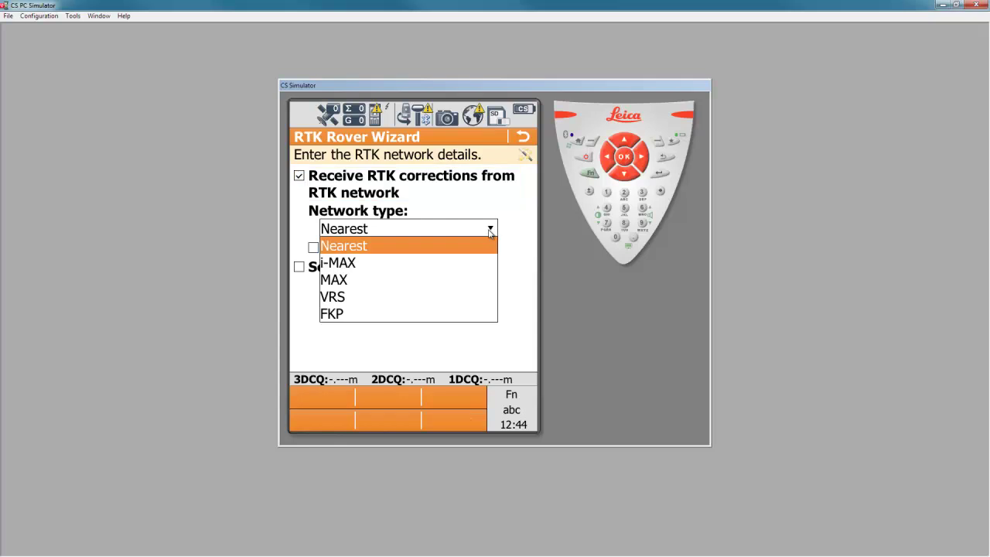
left_click(345, 280)
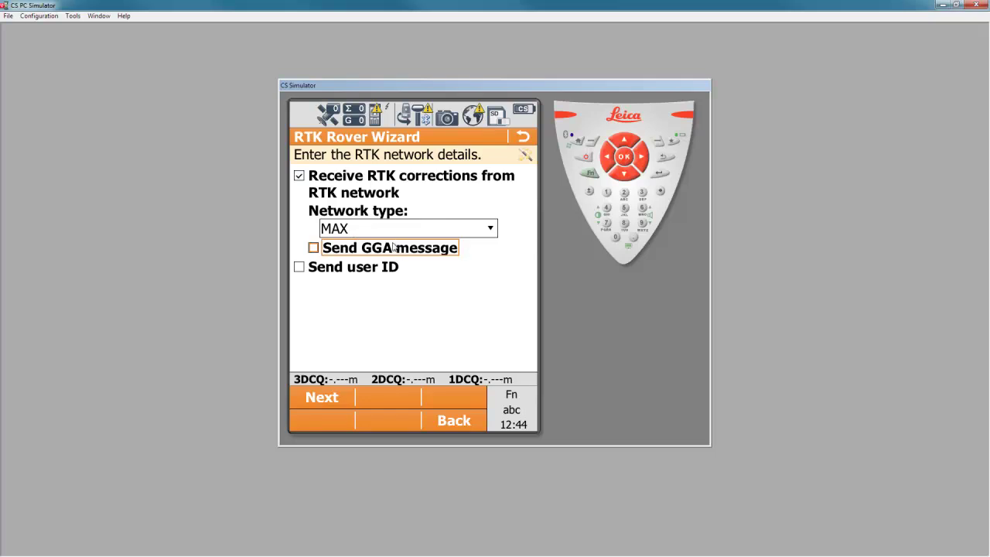
left_click(314, 248)
left_click(337, 402)
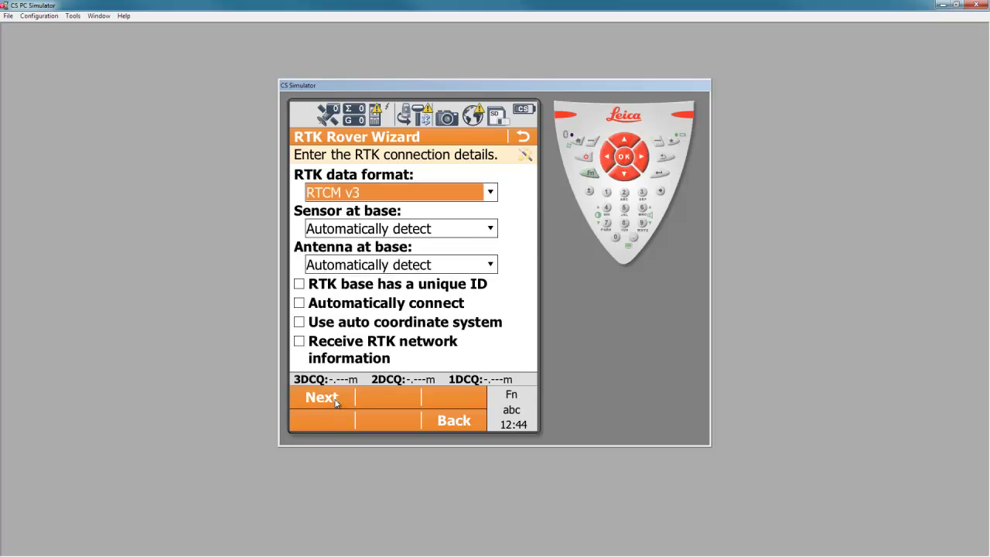
Keep RTCM v3 as the RTK data format and enable receiving RTK network information with the behaviour Show & log
left_click(491, 193)
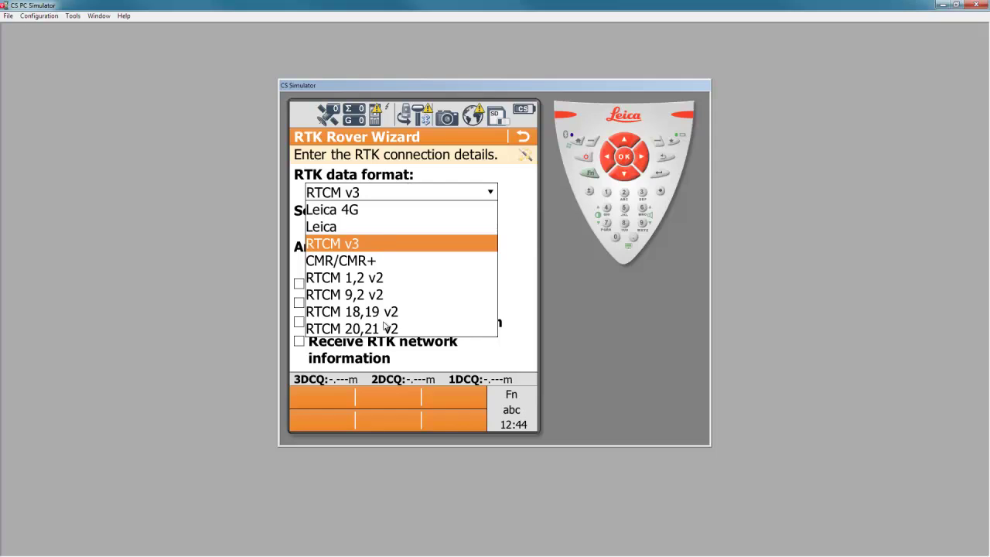
left_click(350, 247)
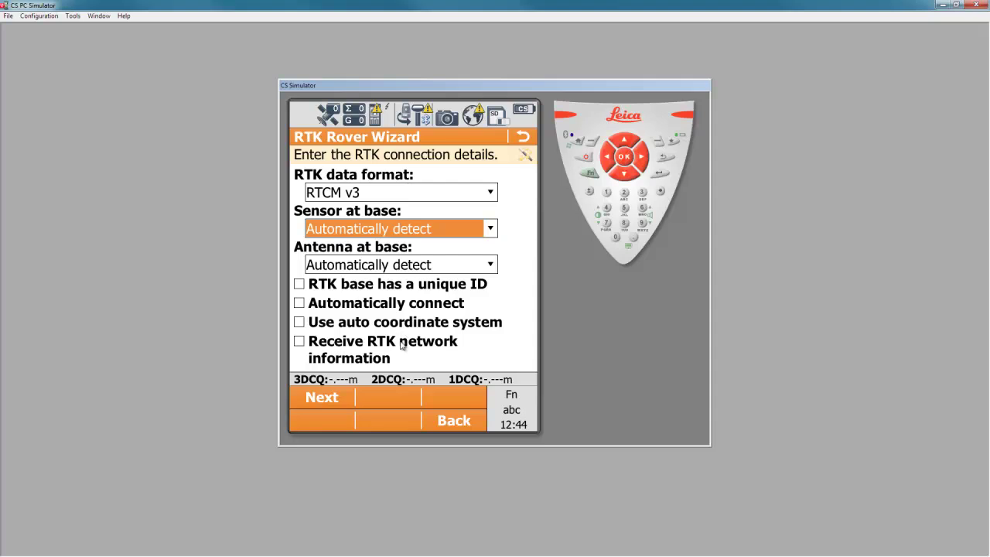
left_click(300, 343)
left_click(529, 350)
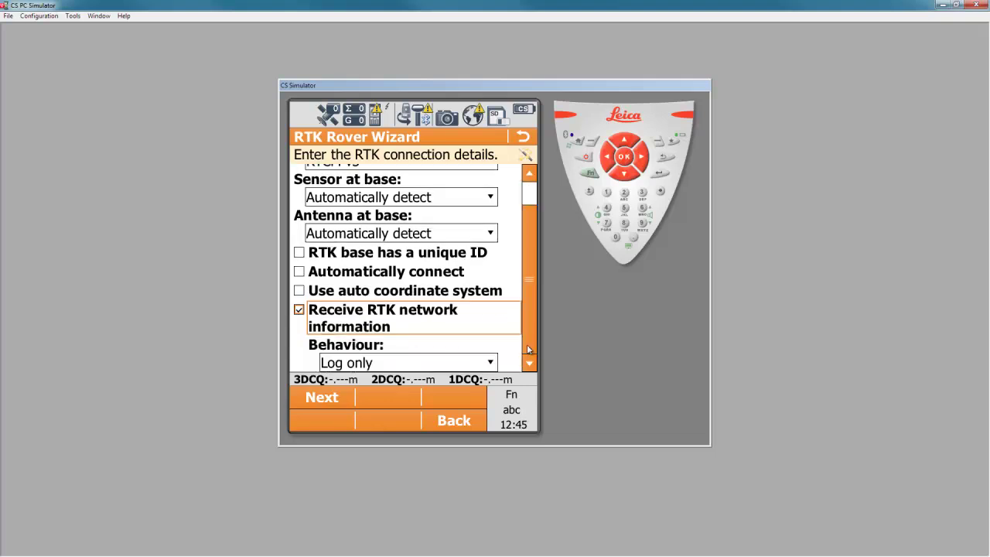
left_click(461, 364)
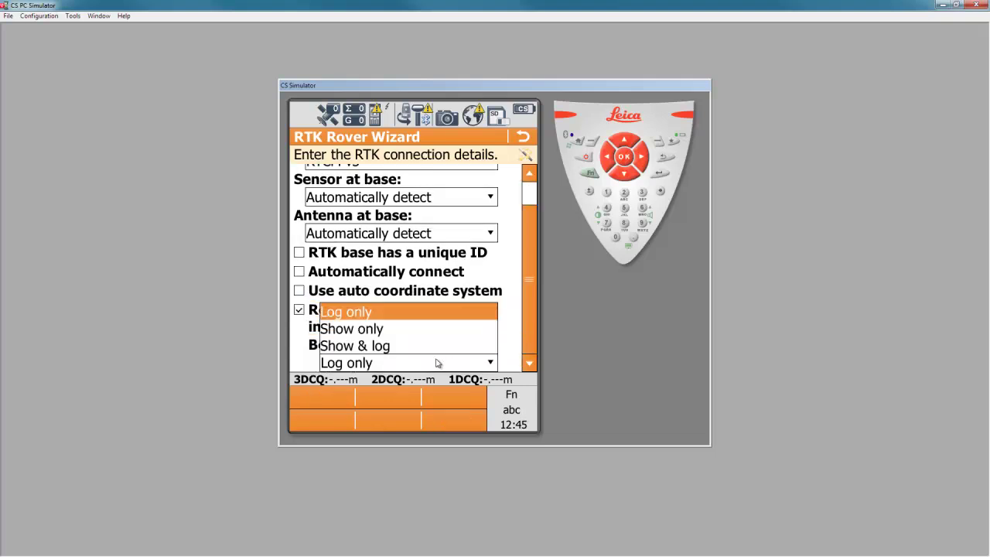
left_click(391, 347)
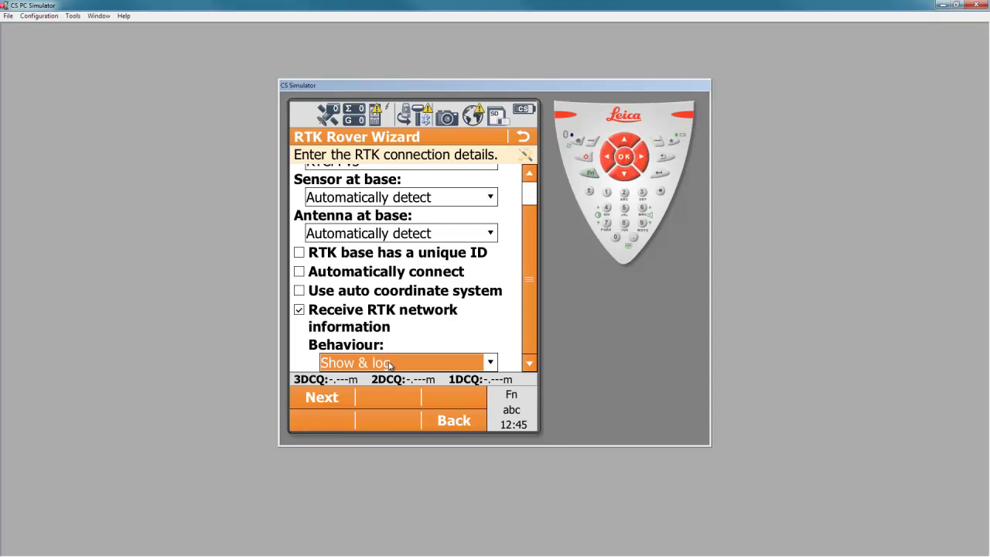
left_click(329, 398)
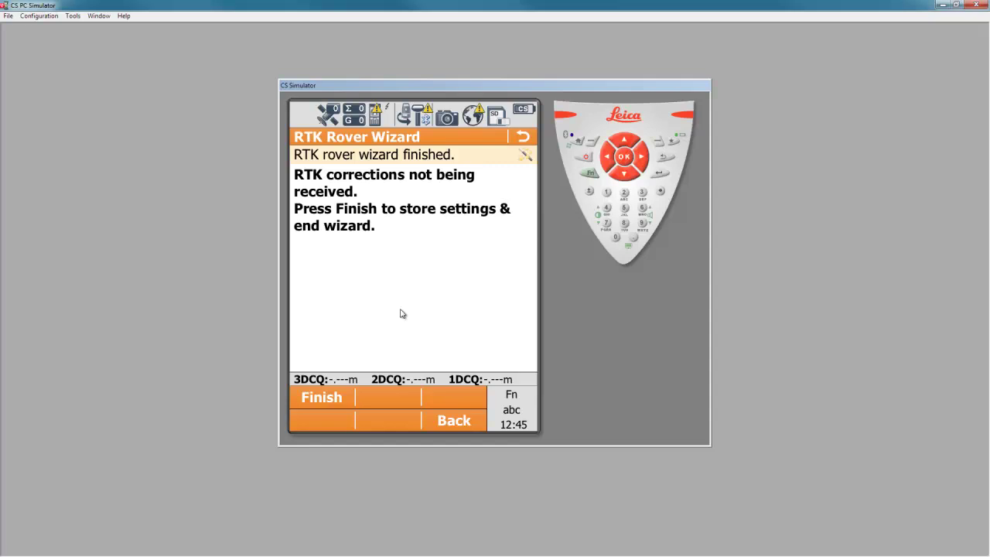
Finish the RTK rover wizard to store its settings, and start the RTK stream from the Leica GPS Favourites
left_click(325, 399)
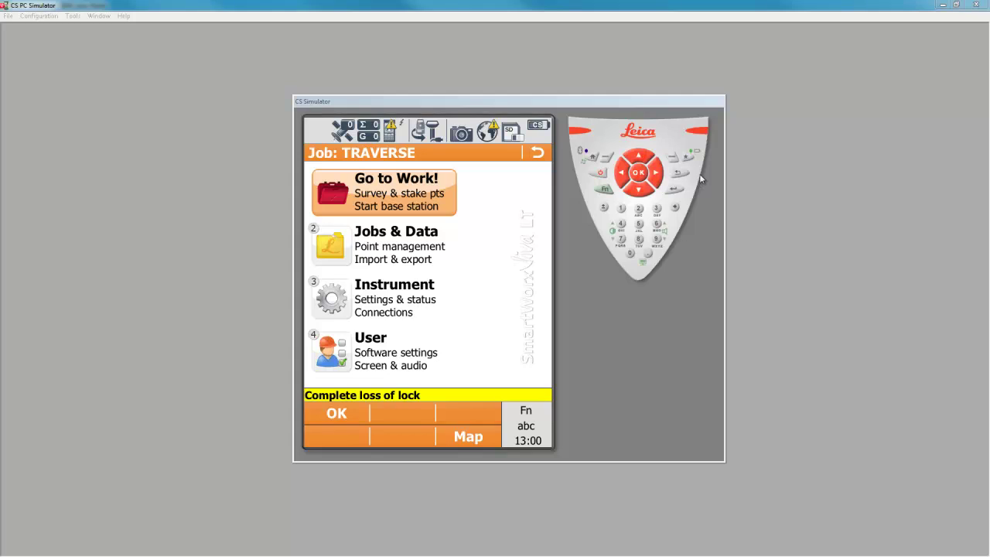
left_click(687, 157)
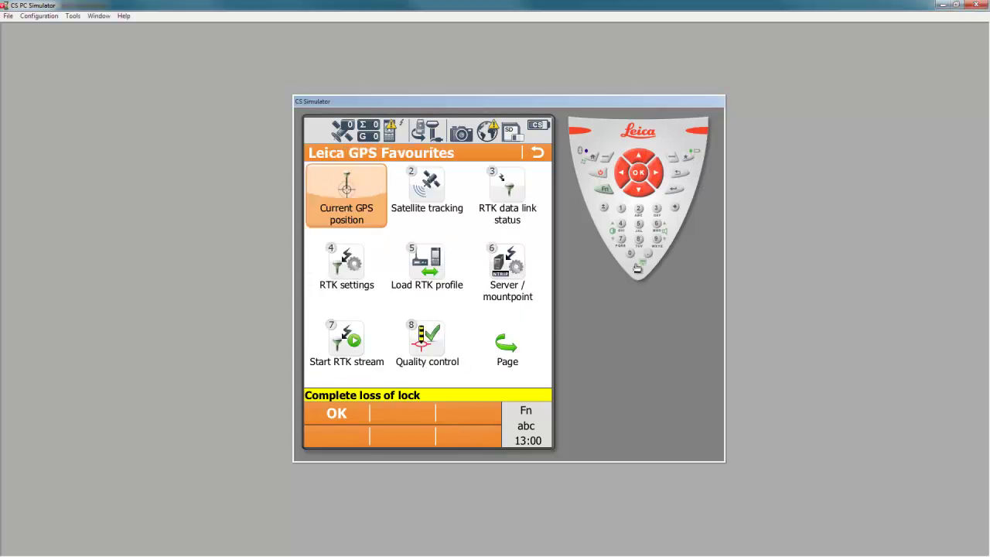
left_click(354, 347)
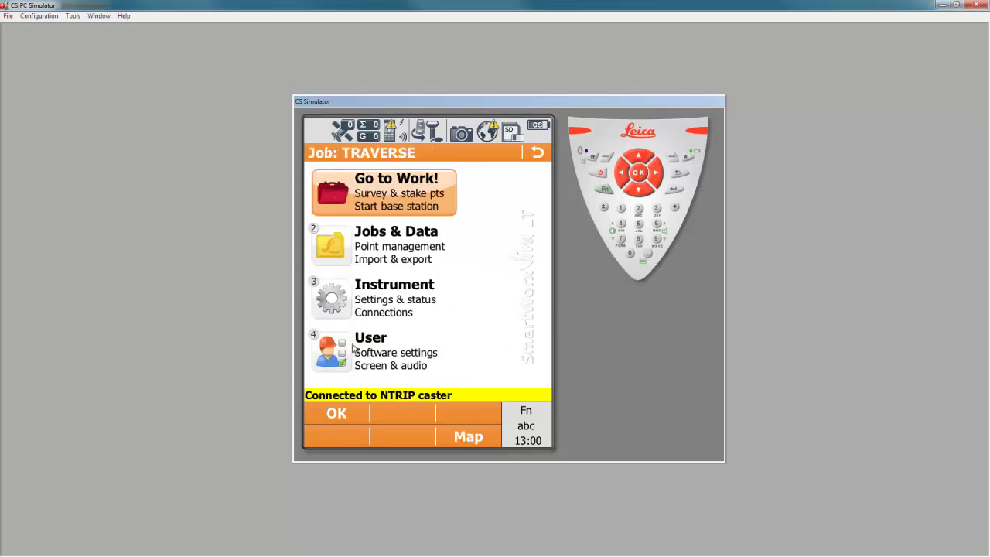